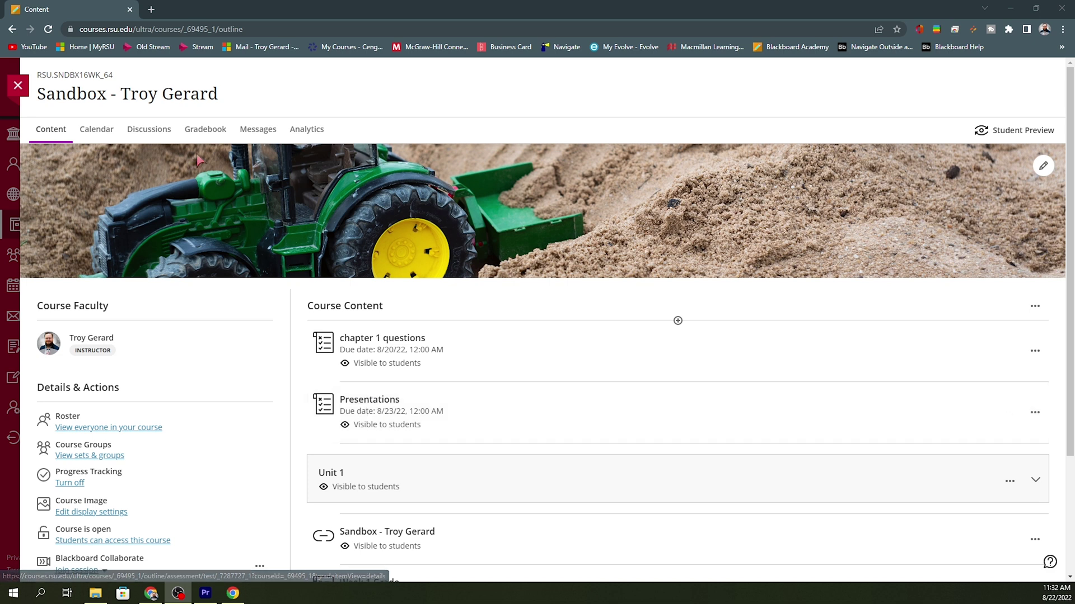
Open the course gradebook, check the Students list, then go back to Gradable Items.
{"action": "left_click", "coordinate": [210, 131]}
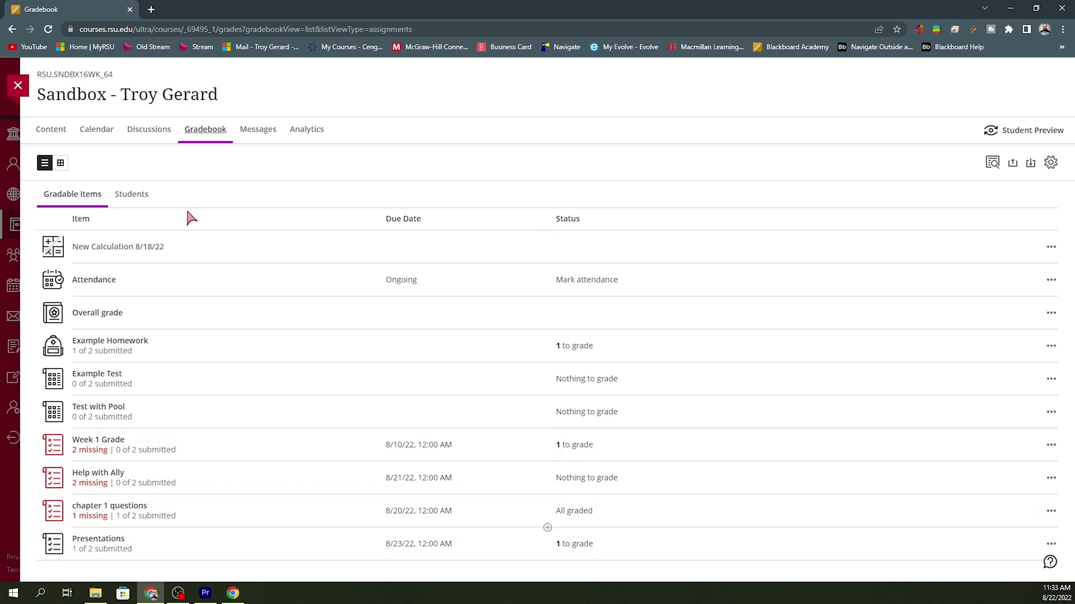
{"action": "left_click", "coordinate": [139, 205]}
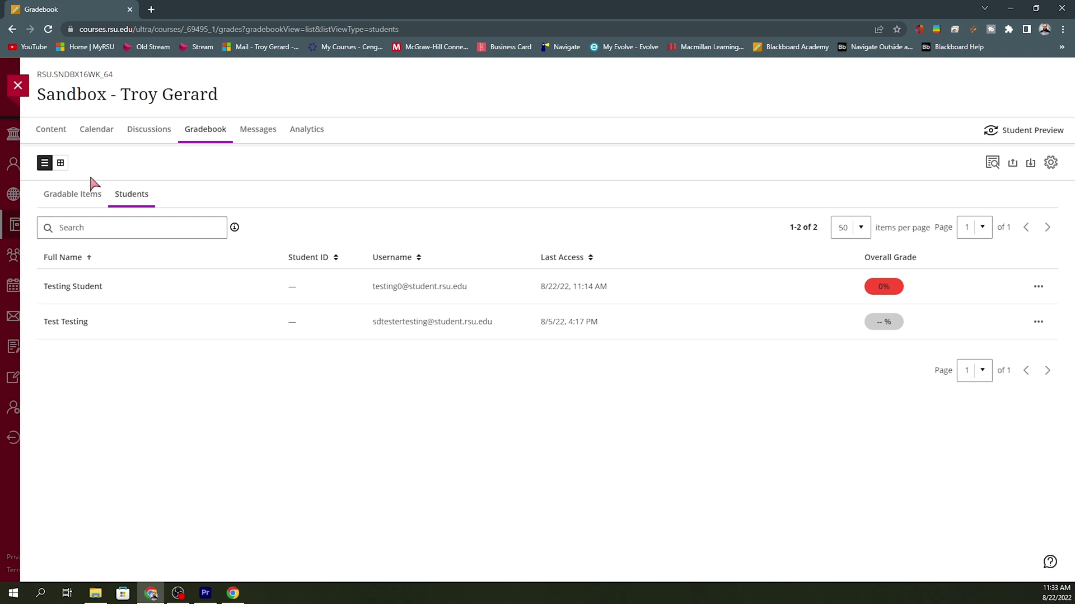
{"action": "left_click", "coordinate": [74, 196]}
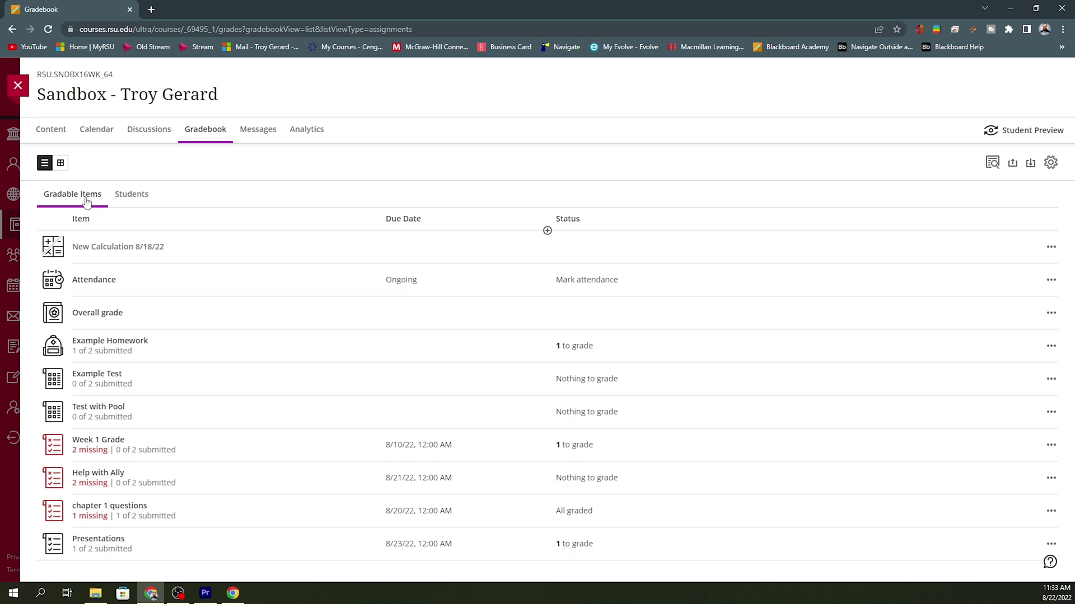
Open the Presentations assignment from the content outline and view its submissions.
{"action": "left_click", "coordinate": [111, 541]}
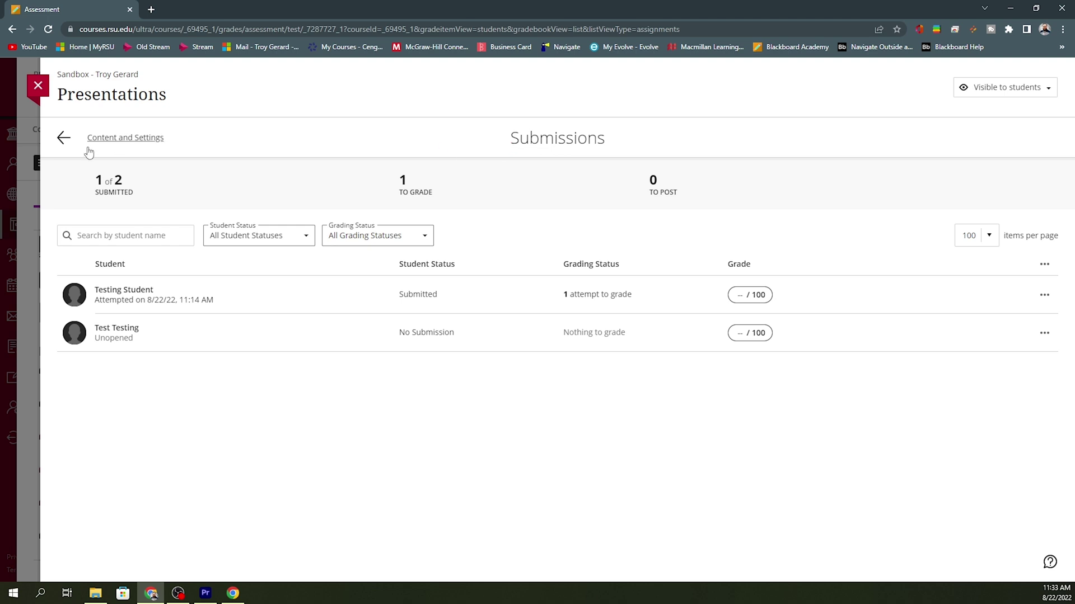
{"action": "left_click", "coordinate": [59, 138]}
{"action": "left_click", "coordinate": [50, 130]}
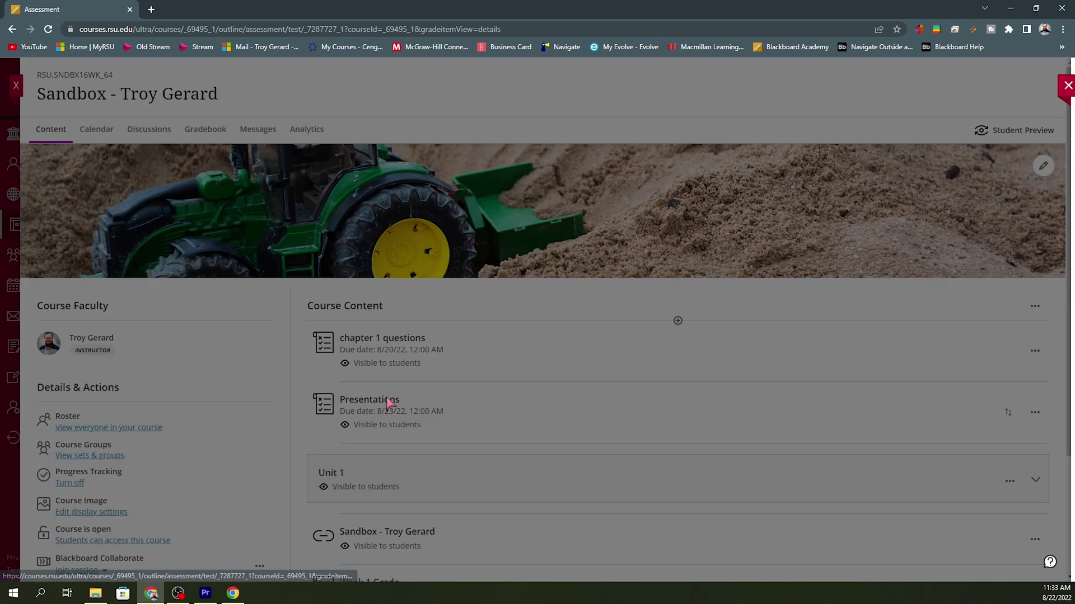
{"action": "left_click", "coordinate": [387, 401]}
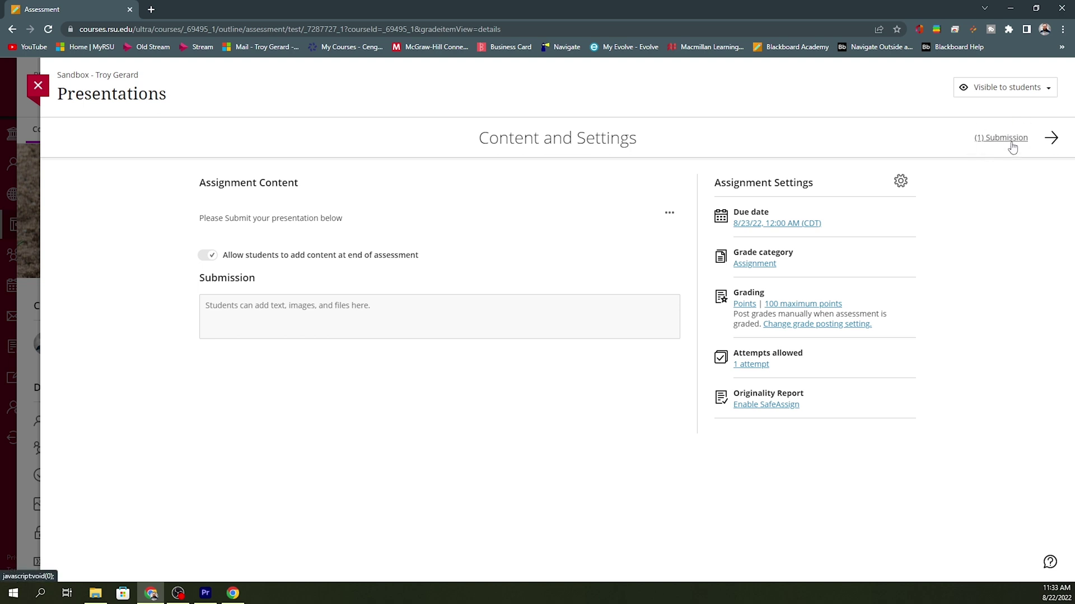
{"action": "left_click", "coordinate": [1013, 143]}
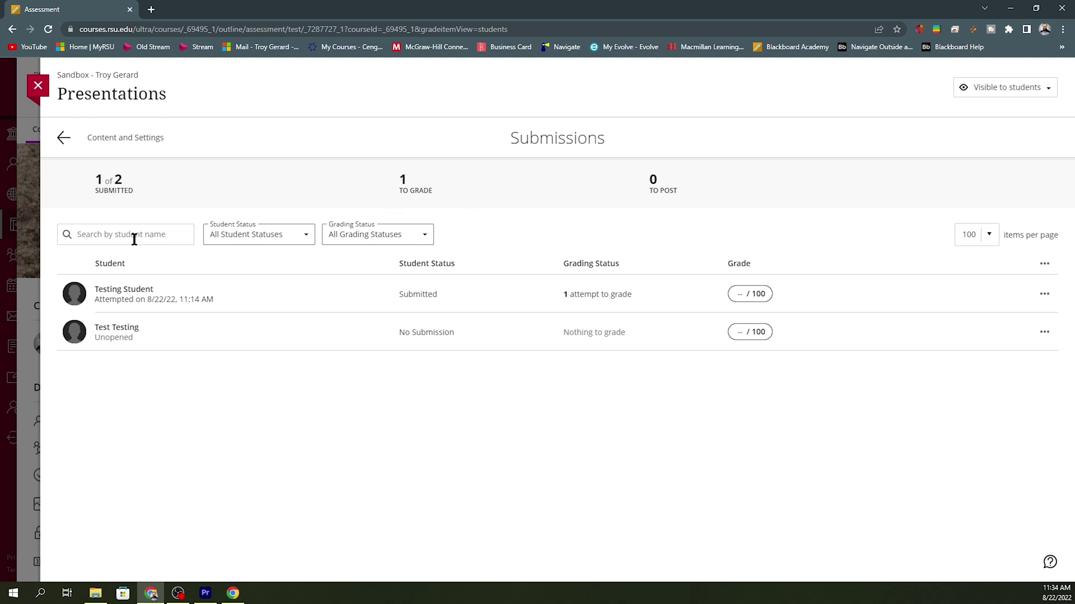
Check the Student Status filter options on the Presentations submissions list, leaving them unchanged.
{"action": "left_click", "coordinate": [307, 239]}
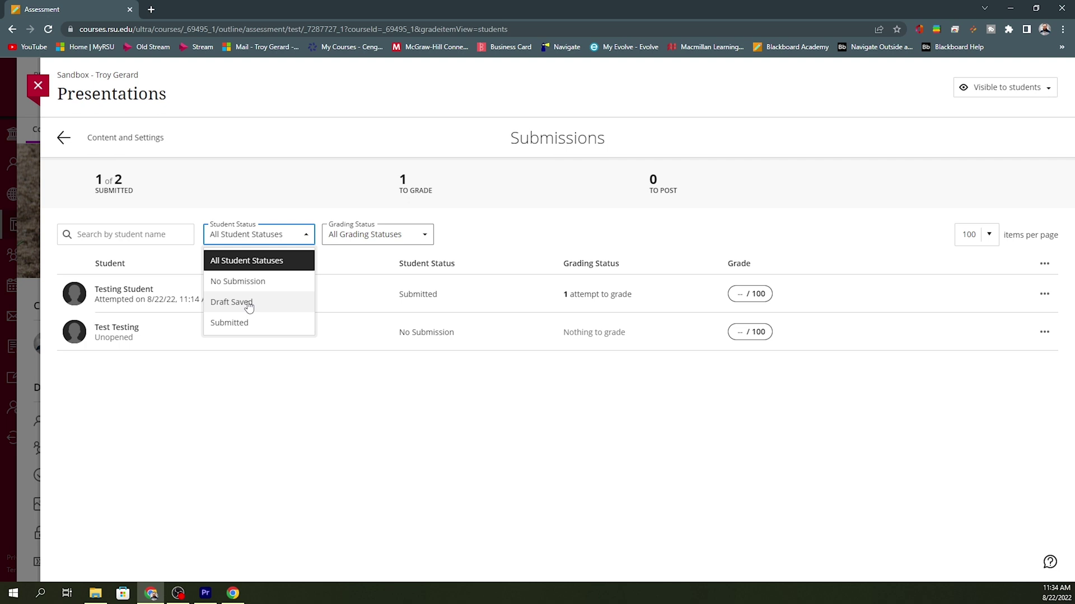
{"action": "left_click", "coordinate": [248, 423]}
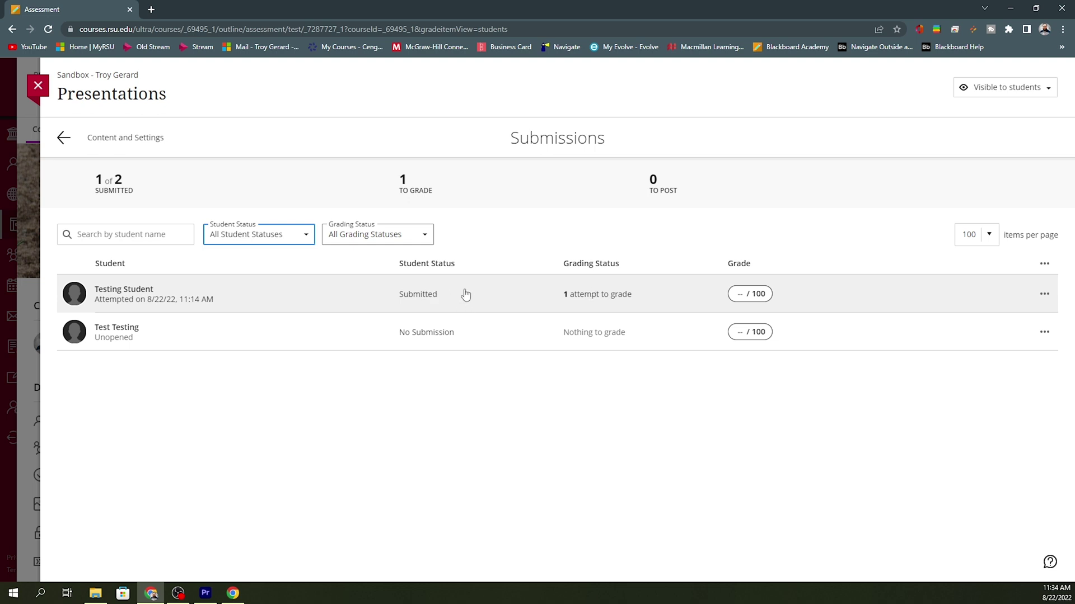
Open the submitted student's attempt and review the slides of MasteringGradebook_U.pptx.
{"action": "left_click", "coordinate": [132, 297]}
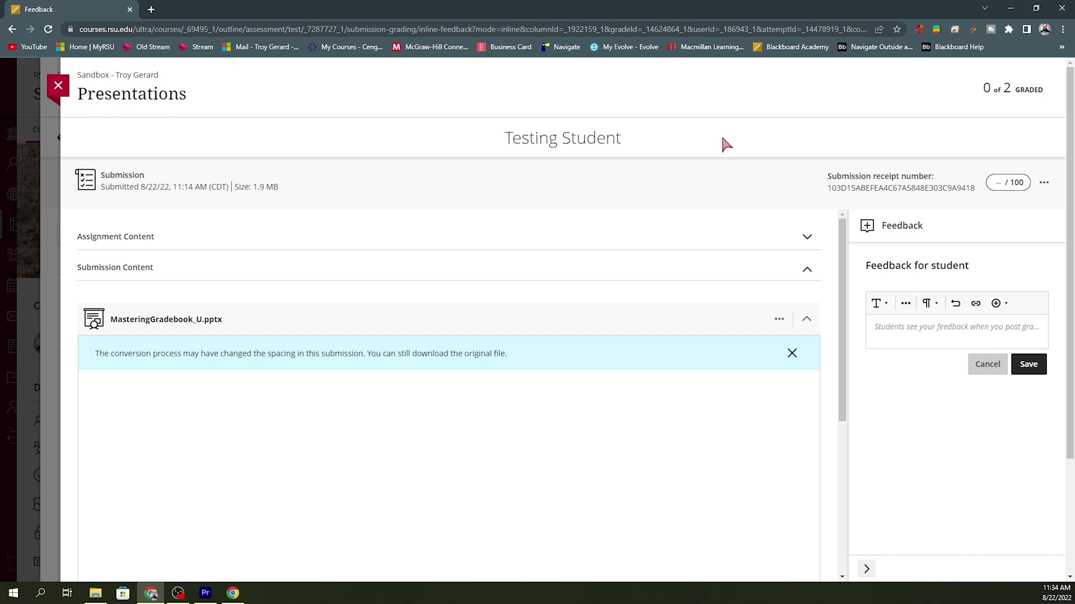
{"action": "scroll", "coordinate": [303, 324], "scroll_direction": "down", "scroll_amount": 1}
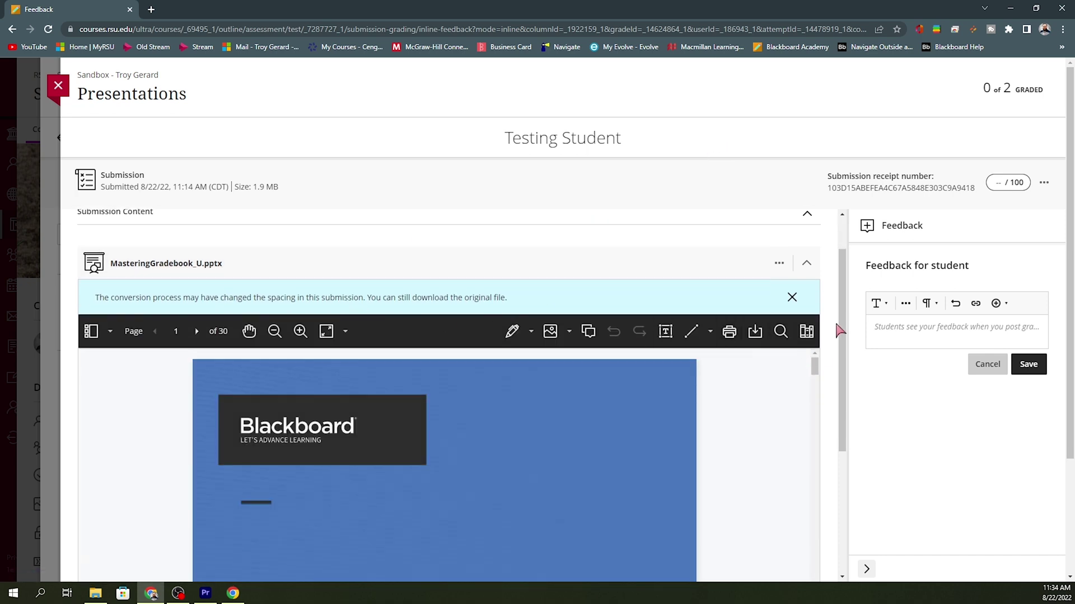
{"action": "scroll", "coordinate": [835, 330], "scroll_direction": "down", "scroll_amount": 2}
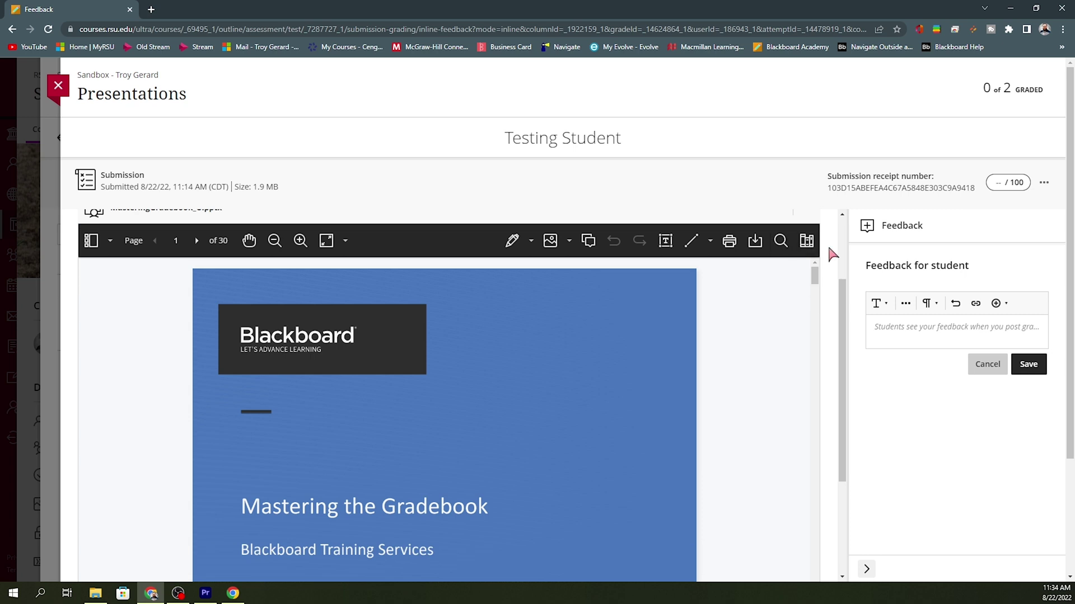
{"action": "scroll", "coordinate": [782, 308], "scroll_direction": "down", "scroll_amount": 1}
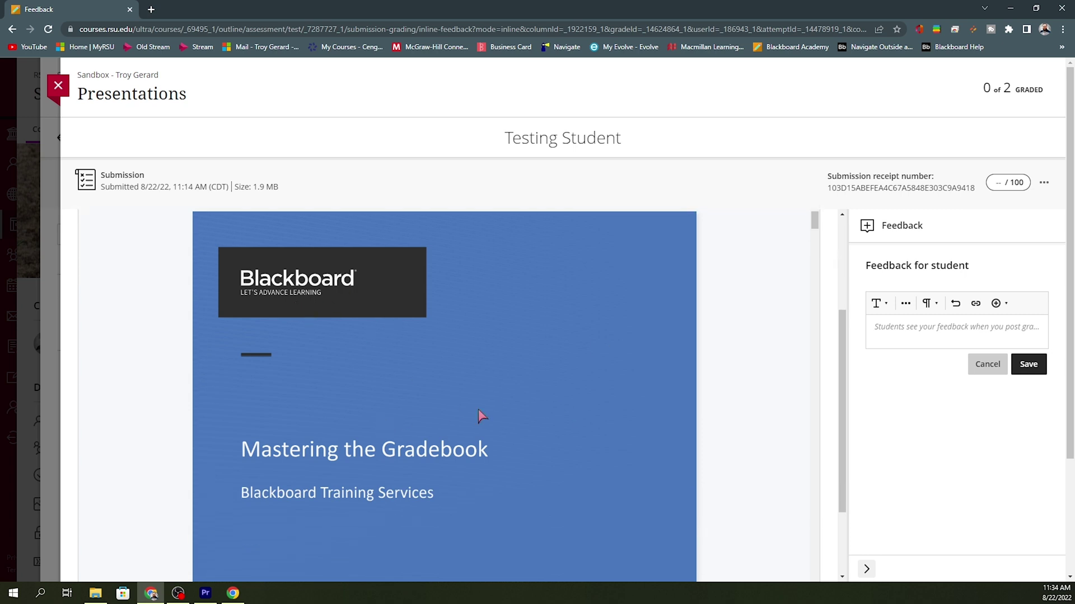
{"action": "scroll", "coordinate": [478, 409], "scroll_direction": "down", "scroll_amount": 1}
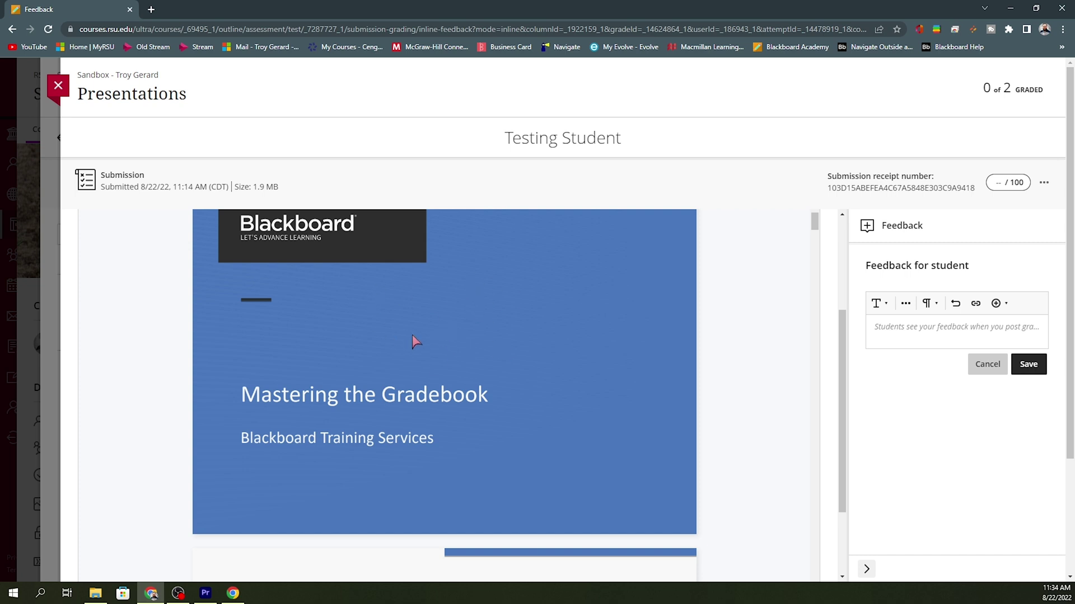
{"action": "scroll", "coordinate": [412, 341], "scroll_direction": "up", "scroll_amount": 3}
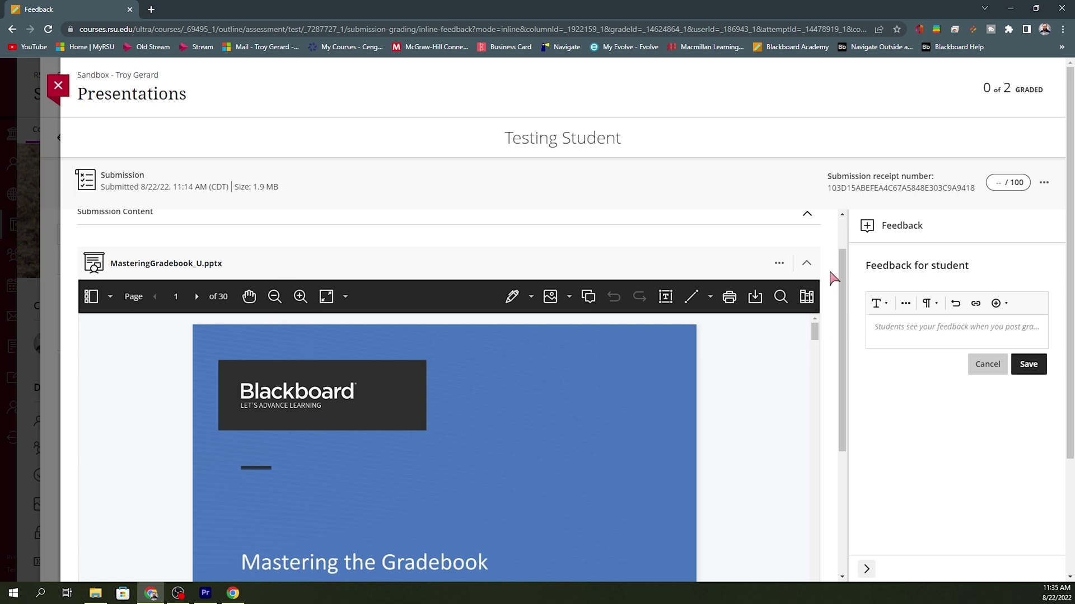
{"action": "scroll", "coordinate": [833, 279], "scroll_direction": "down", "scroll_amount": 3}
{"action": "scroll", "coordinate": [410, 301], "scroll_direction": "down", "scroll_amount": 4}
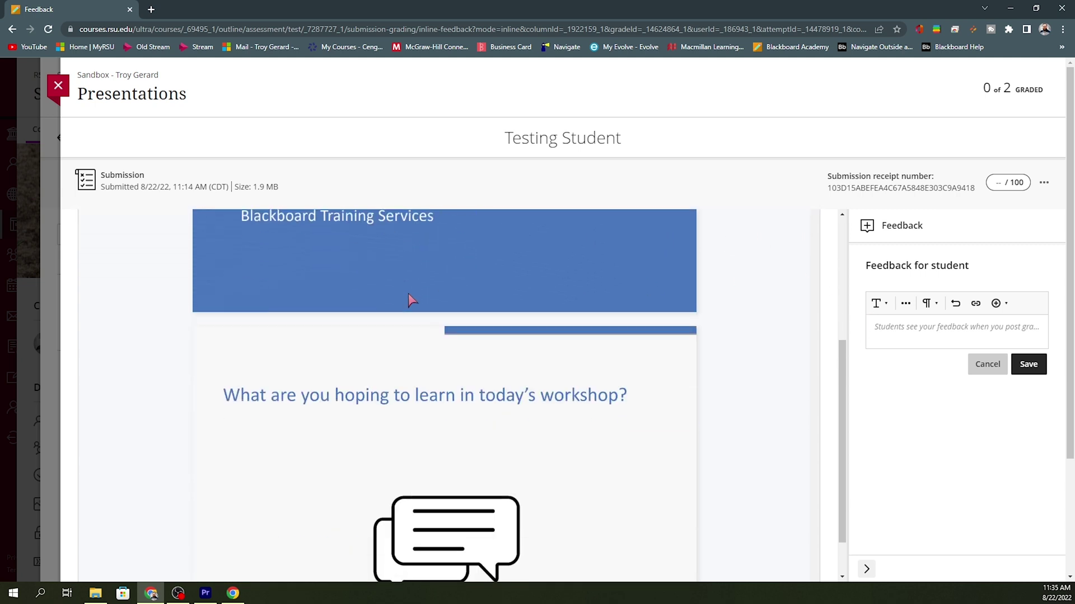
{"action": "scroll", "coordinate": [411, 300], "scroll_direction": "down", "scroll_amount": 2}
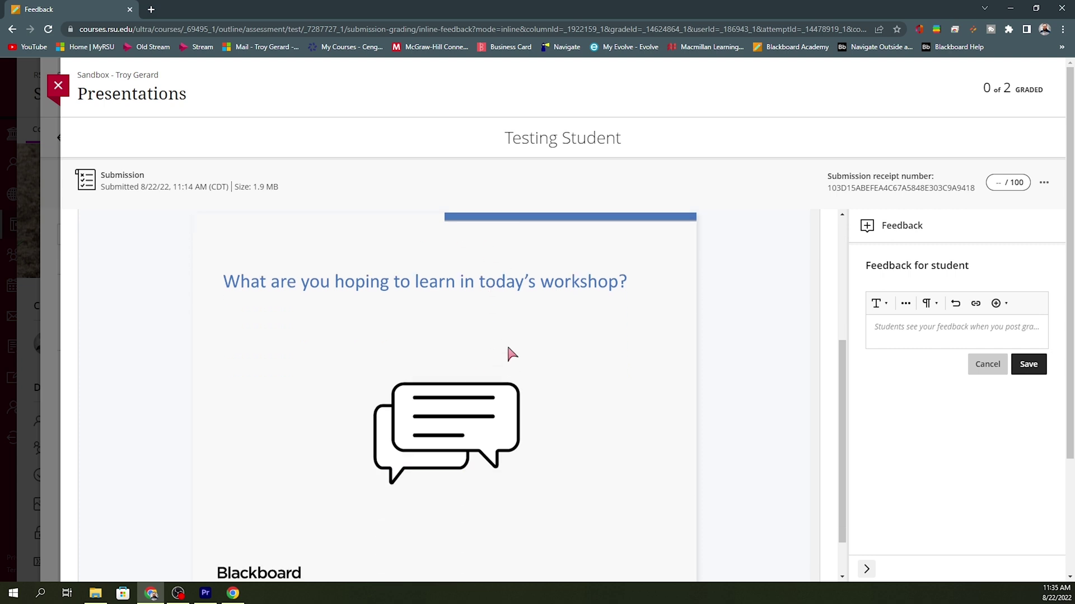
{"action": "scroll", "coordinate": [584, 356], "scroll_direction": "up", "scroll_amount": 1}
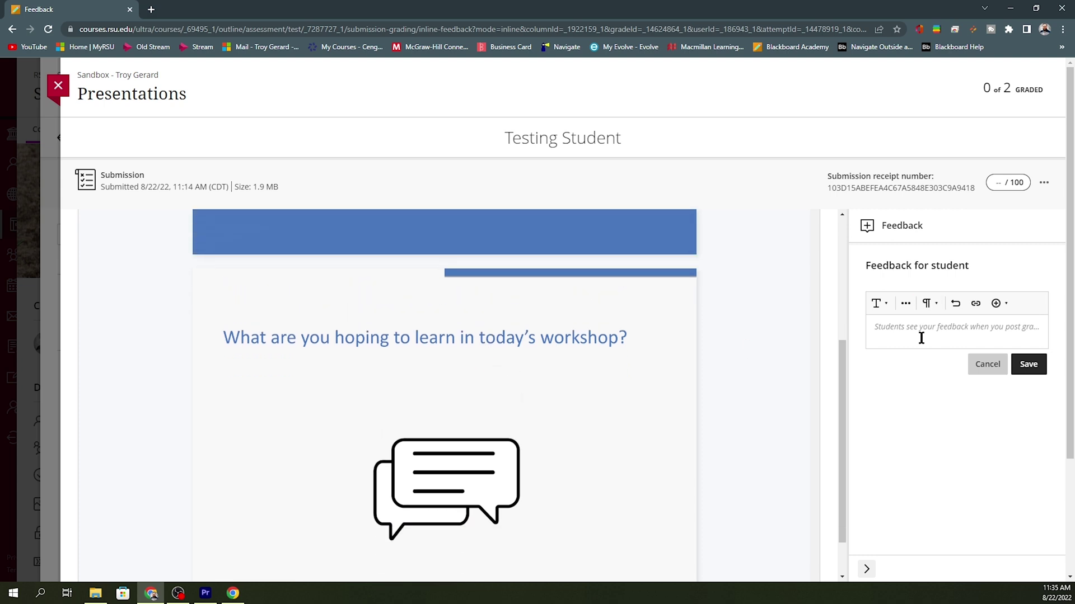
{"action": "left_click", "coordinate": [940, 342]}
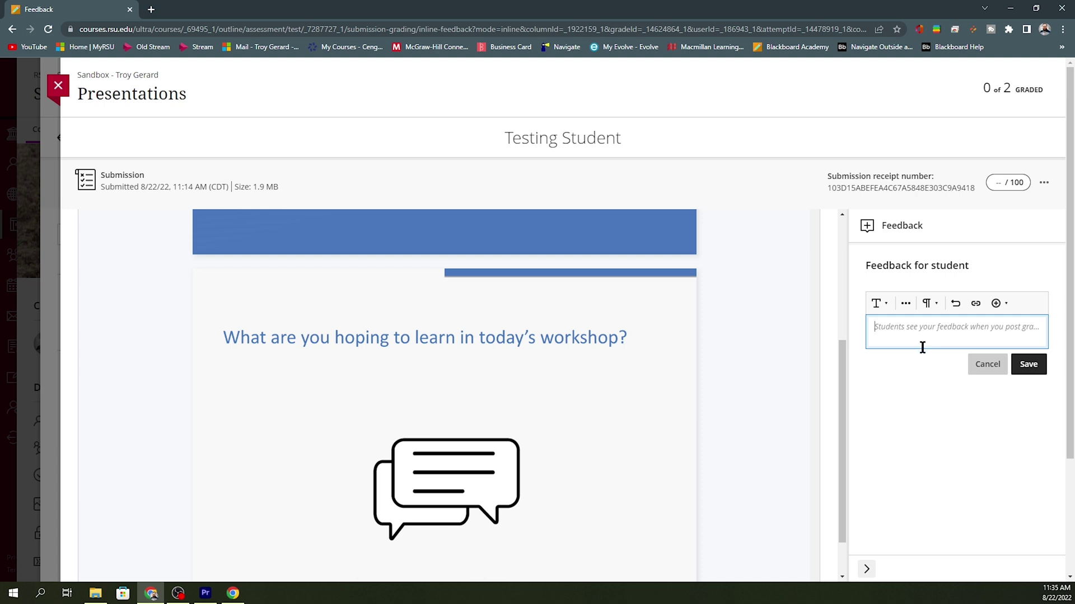
{"action": "left_click_drag", "start_coordinate": [842, 403], "coordinate": [850, 254]}
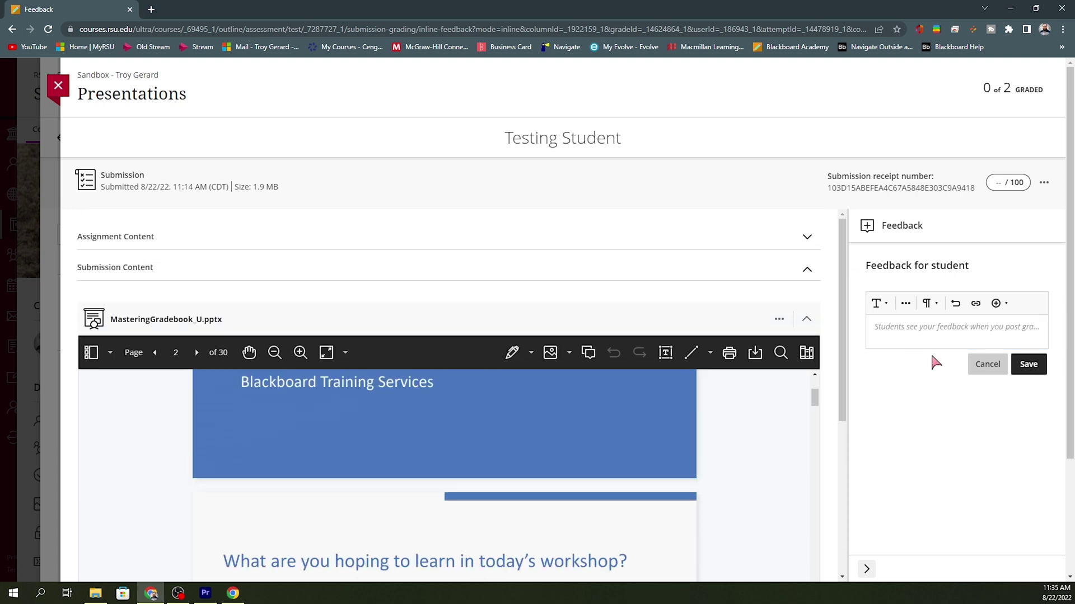
{"action": "left_click", "coordinate": [940, 337]}
{"action": "left_click", "coordinate": [999, 303]}
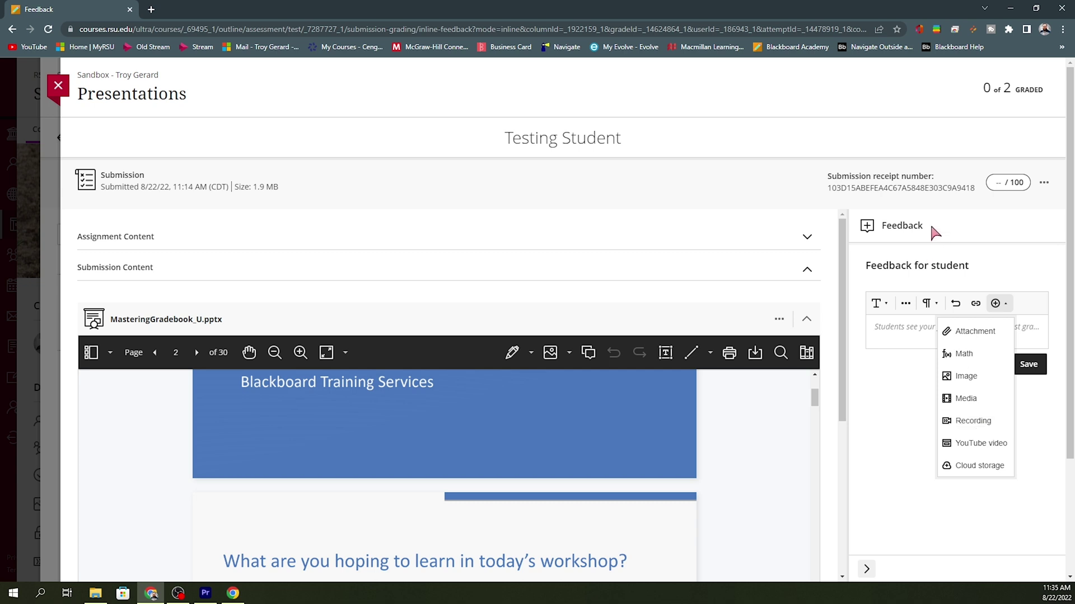
{"action": "left_click", "coordinate": [948, 216]}
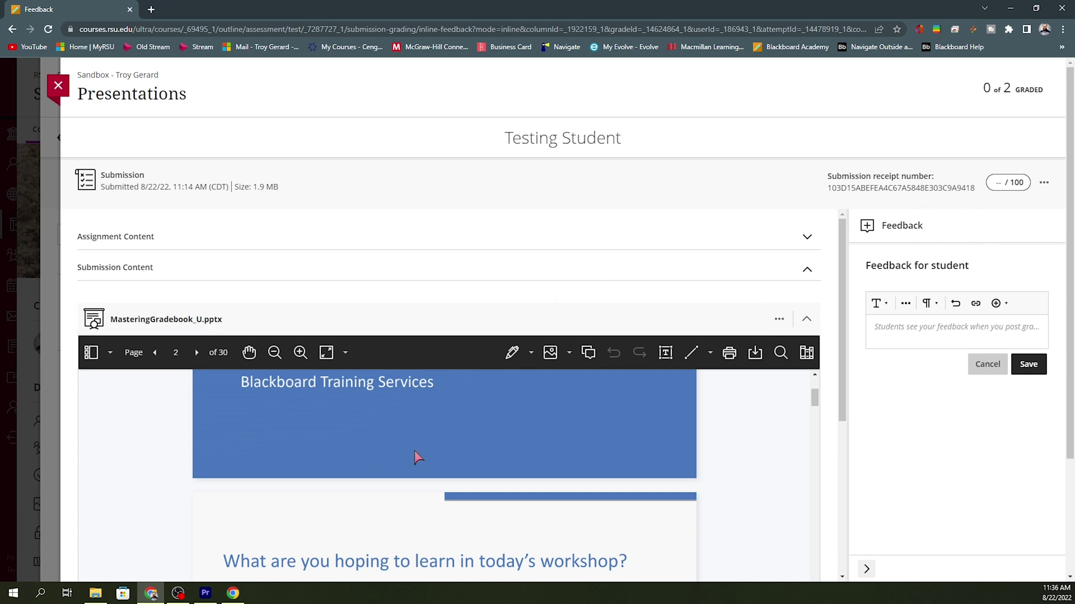
{"action": "scroll", "coordinate": [835, 427], "scroll_direction": "down", "scroll_amount": 3}
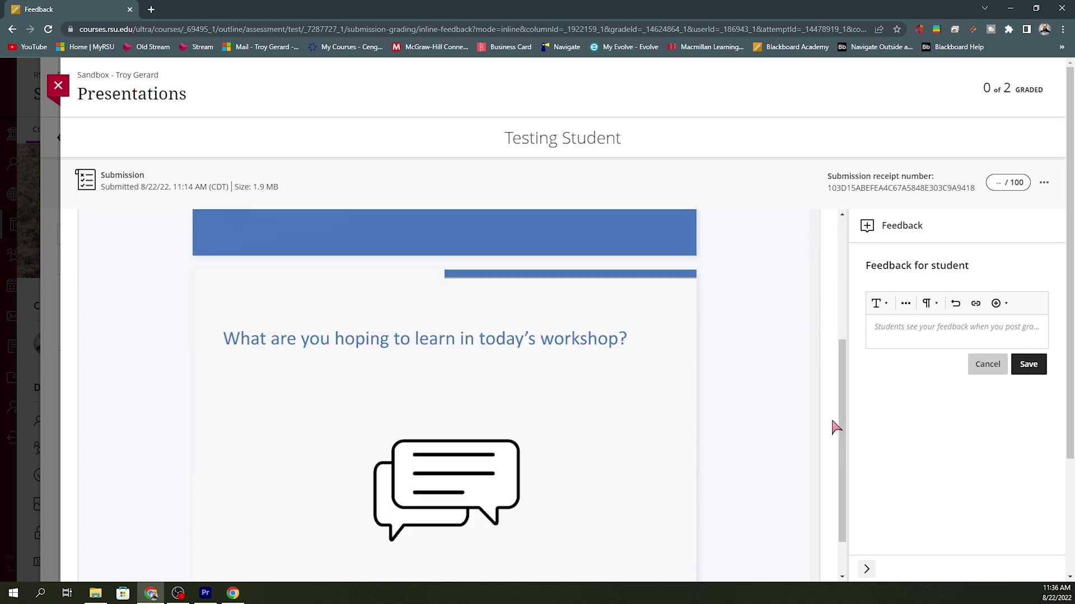
{"action": "scroll", "coordinate": [590, 412], "scroll_direction": "down", "scroll_amount": 5}
{"action": "scroll", "coordinate": [796, 400], "scroll_direction": "down", "scroll_amount": 3}
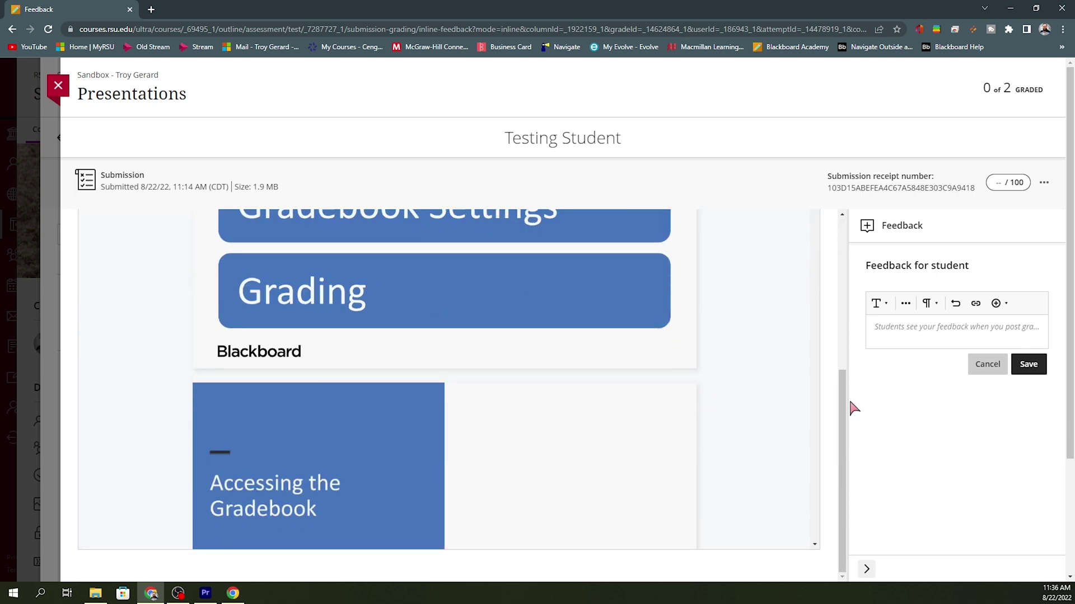
{"action": "scroll", "coordinate": [833, 414], "scroll_direction": "up", "scroll_amount": 3}
{"action": "scroll", "coordinate": [833, 414], "scroll_direction": "up", "scroll_amount": 1}
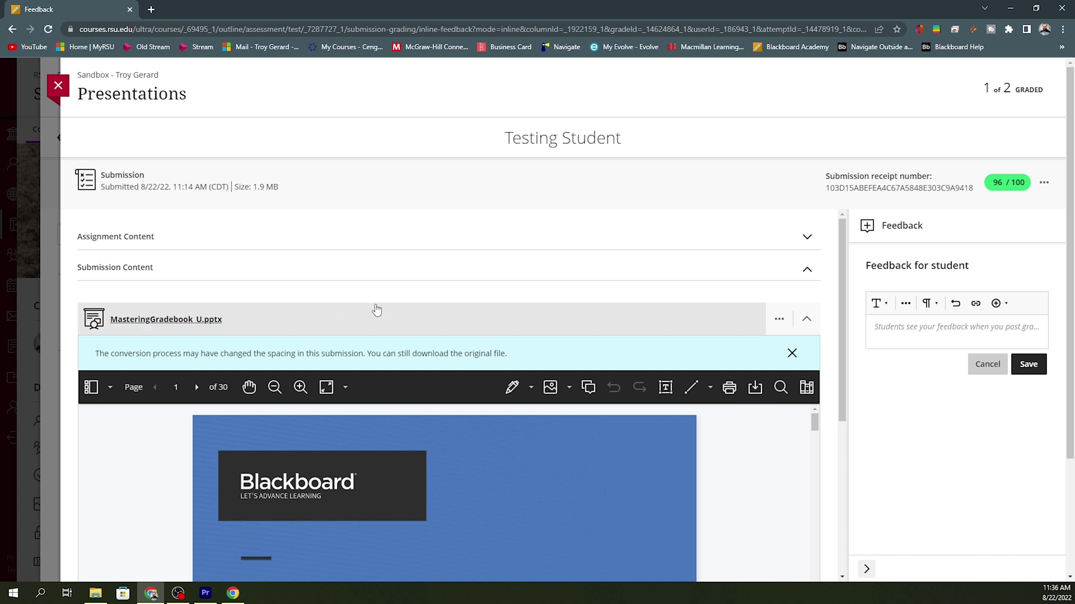
Check the 96/100 graded submission, then close grading to return to the submissions list.
{"action": "scroll", "coordinate": [739, 423], "scroll_direction": "down", "scroll_amount": 5}
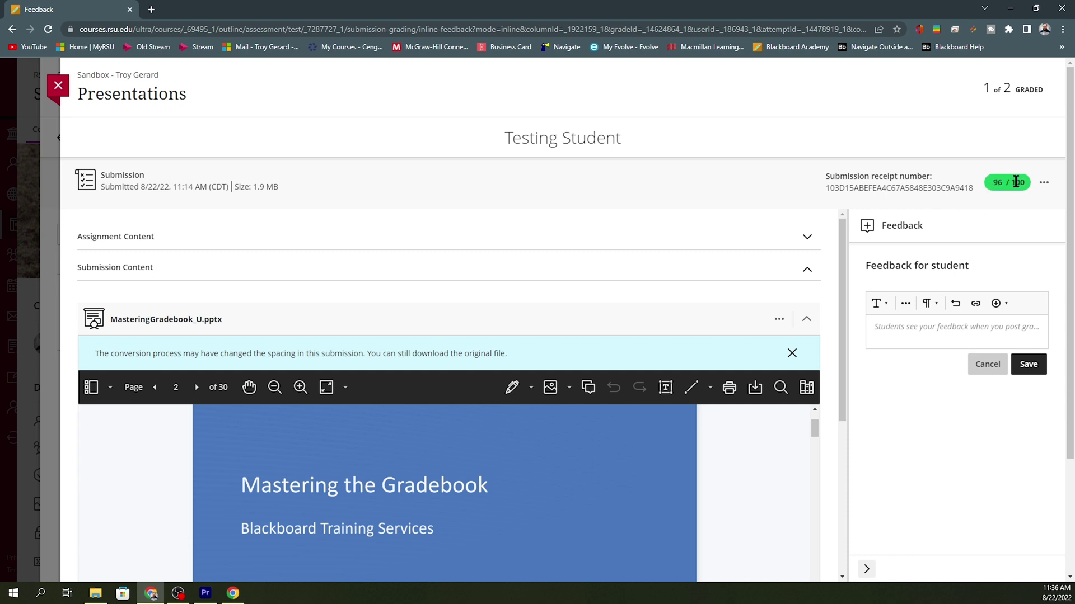
{"action": "left_click", "coordinate": [58, 85]}
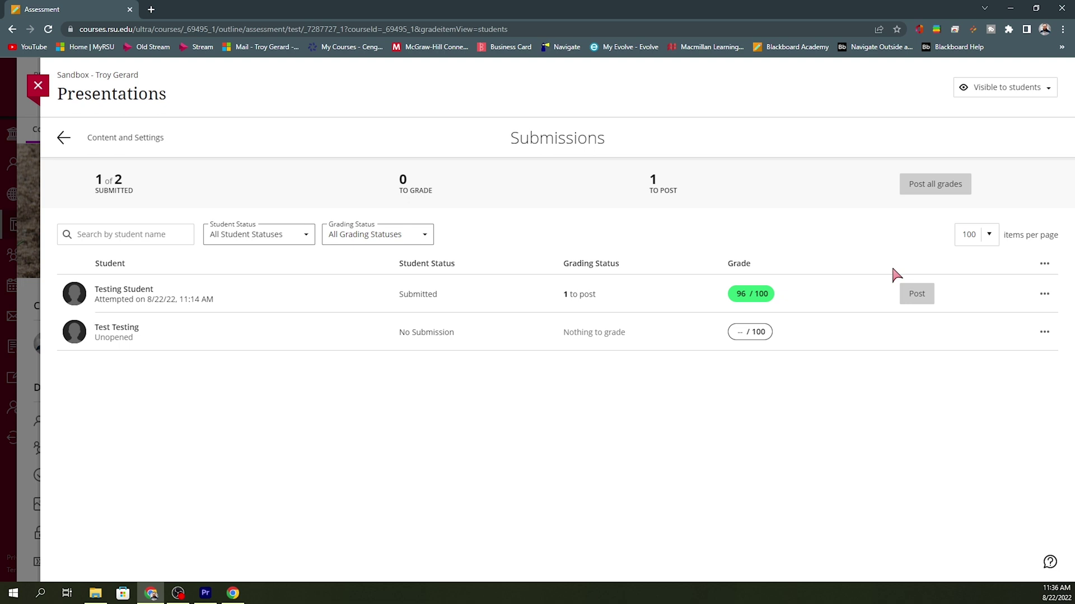
Open the Presentations assignment's Content and Settings page.
{"action": "left_click", "coordinate": [115, 141]}
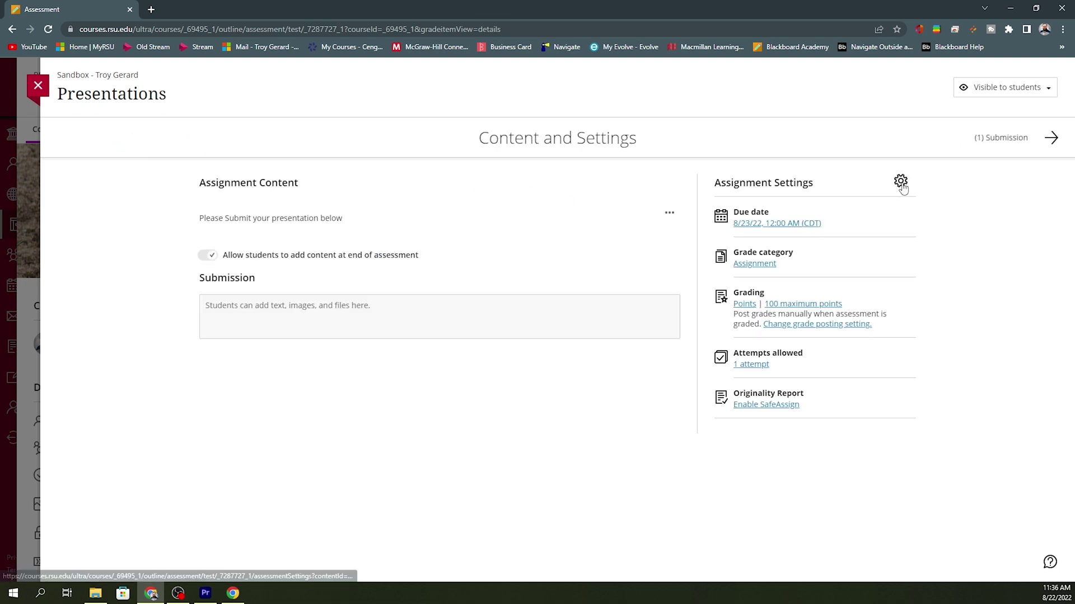
Review the Presentations assignment settings down to Assessment grade, then close without changes.
{"action": "left_click", "coordinate": [901, 183]}
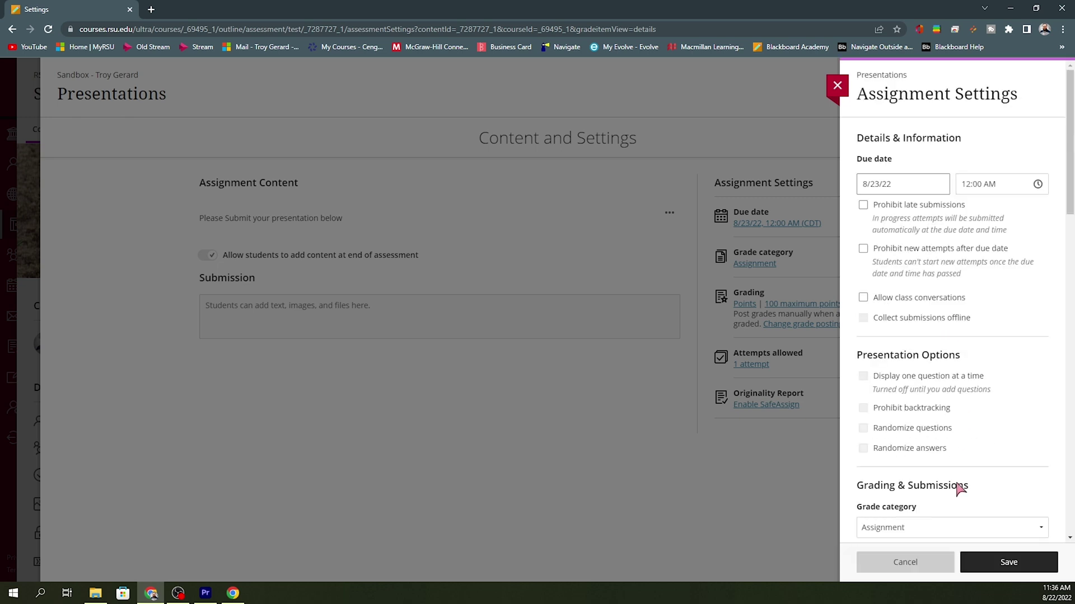
{"action": "scroll", "coordinate": [956, 493], "scroll_direction": "down", "scroll_amount": 8}
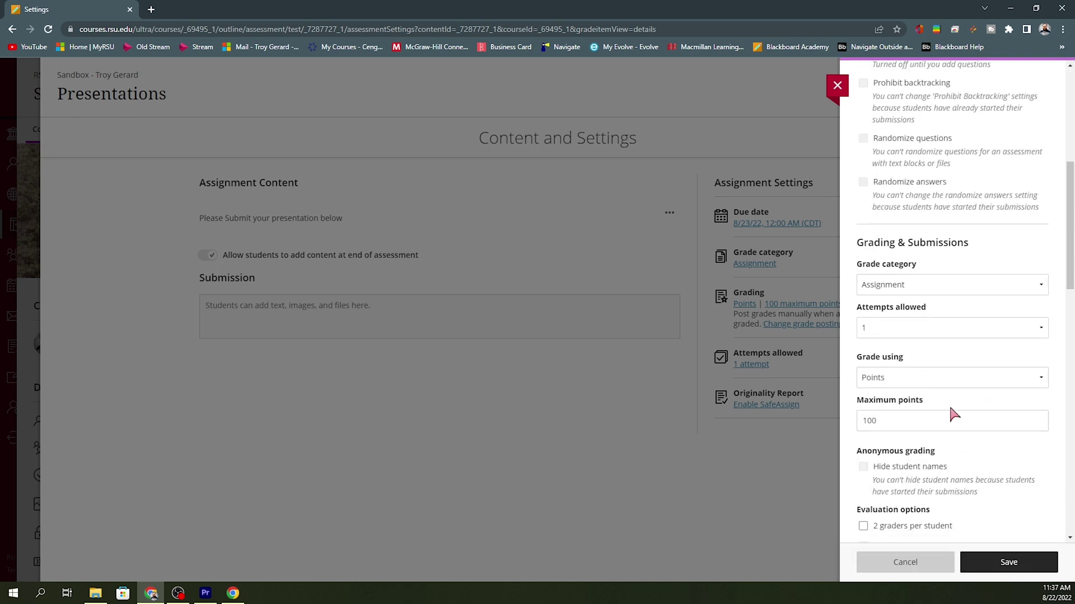
{"action": "scroll", "coordinate": [940, 427], "scroll_direction": "down", "scroll_amount": 2}
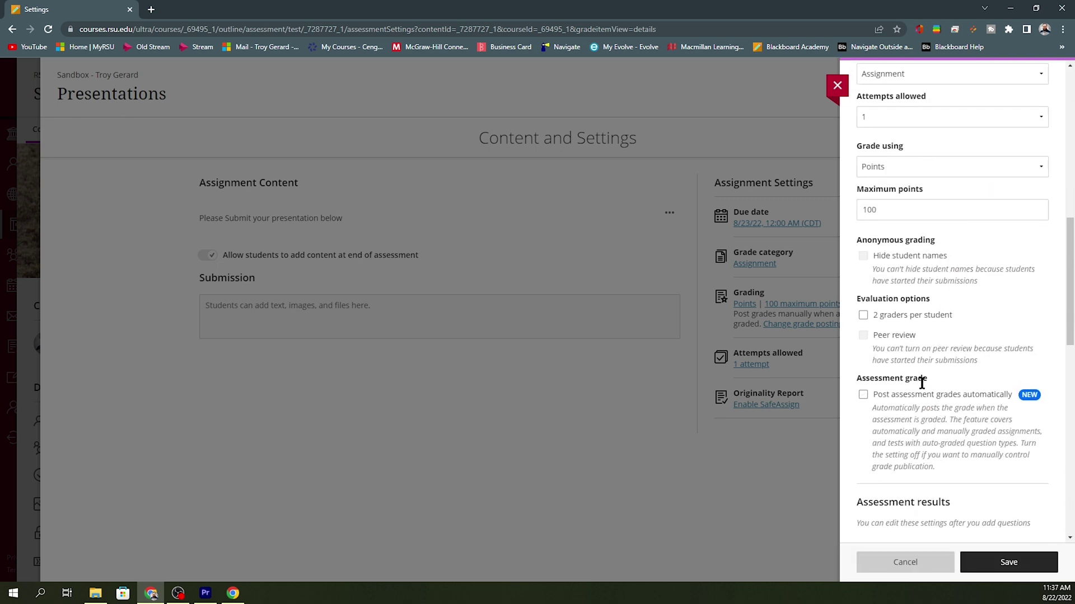
{"action": "left_click_drag", "start_coordinate": [923, 378], "coordinate": [858, 384]}
{"action": "left_click", "coordinate": [940, 406]}
{"action": "left_click", "coordinate": [837, 85]}
Return to the gradebook and post all Presentations grades to students.
{"action": "left_click", "coordinate": [38, 87]}
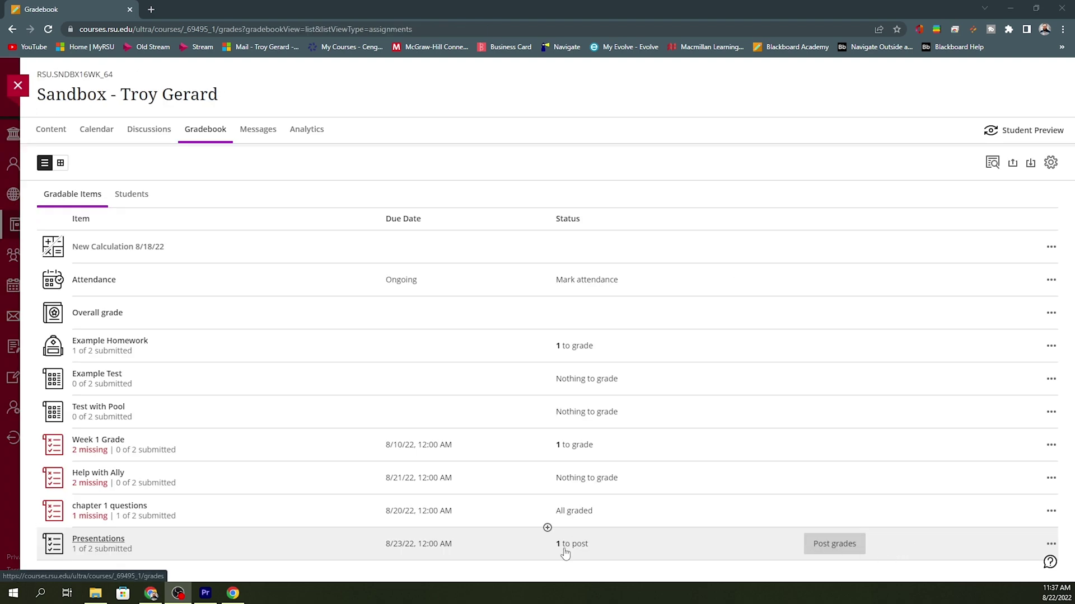
{"action": "left_click", "coordinate": [844, 548]}
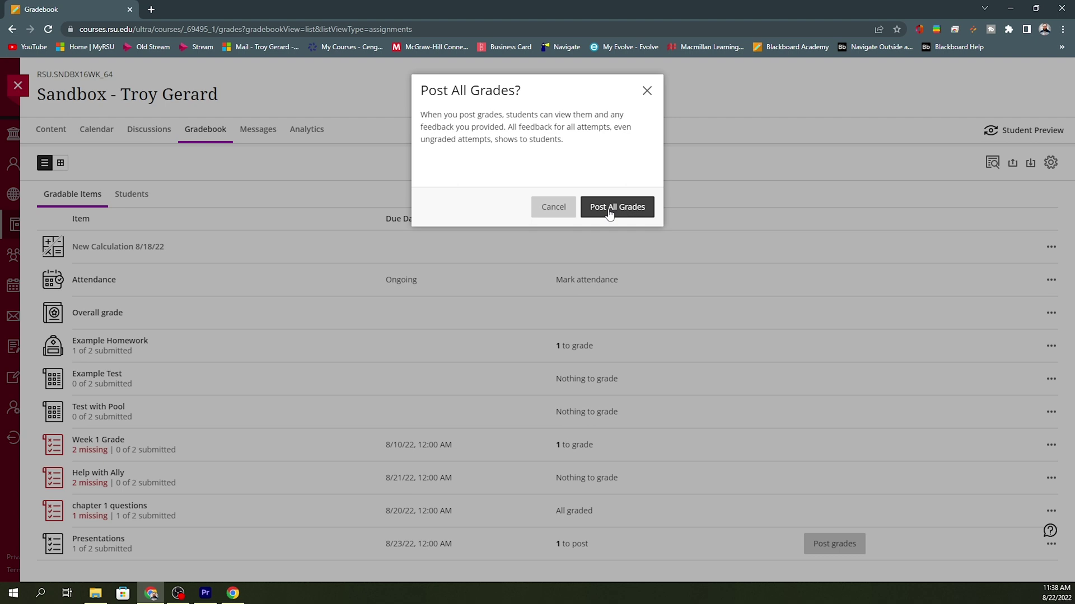
{"action": "left_click", "coordinate": [608, 215]}
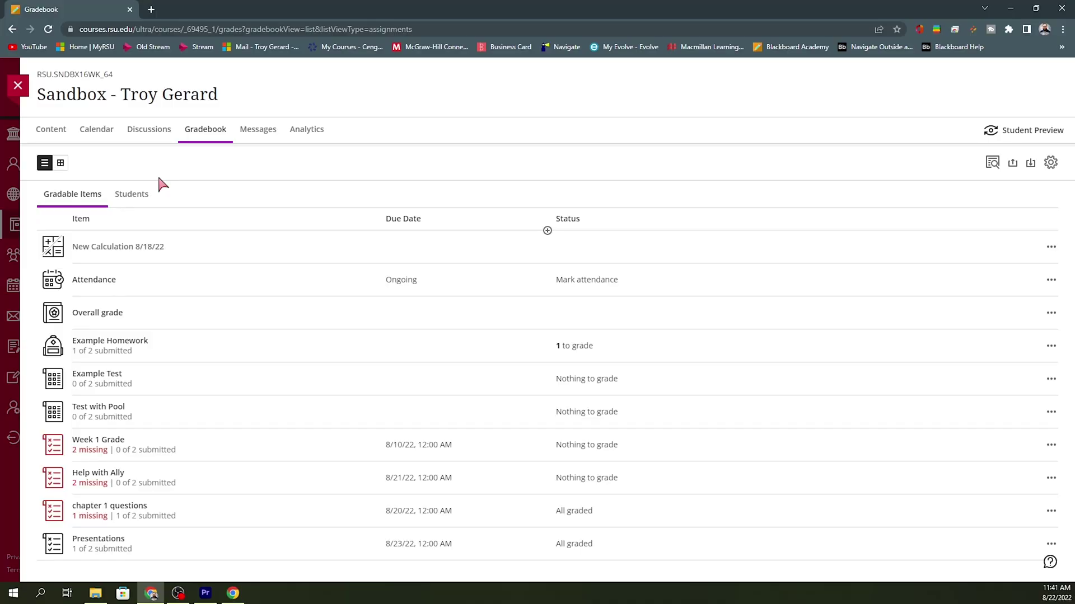
Switch the gradebook to grid view and choose Download Submissions for the Presentations column.
{"action": "left_click", "coordinate": [61, 163]}
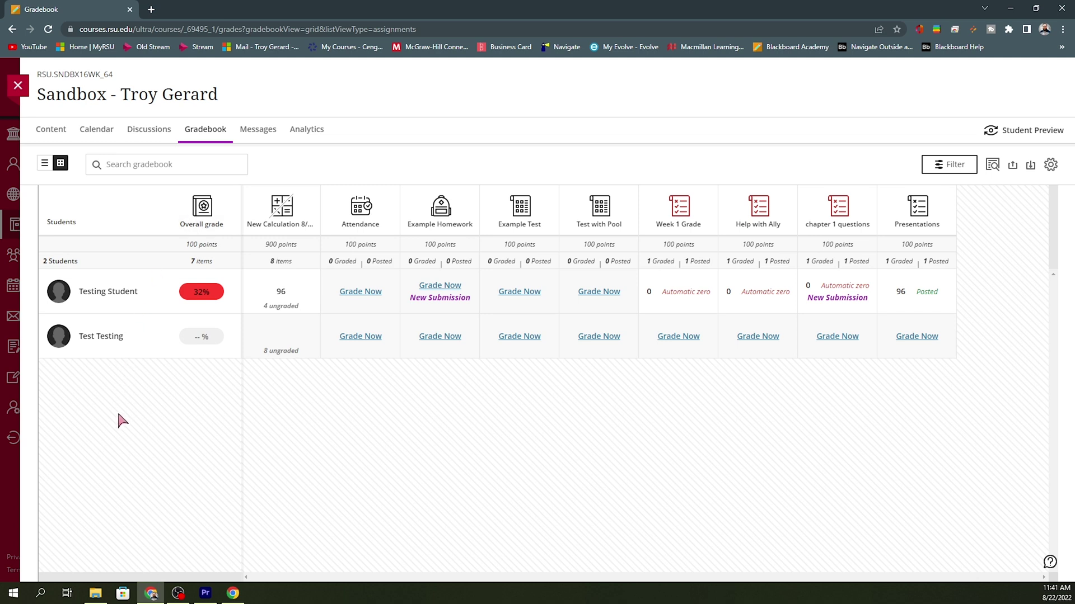
{"action": "left_click", "coordinate": [921, 210]}
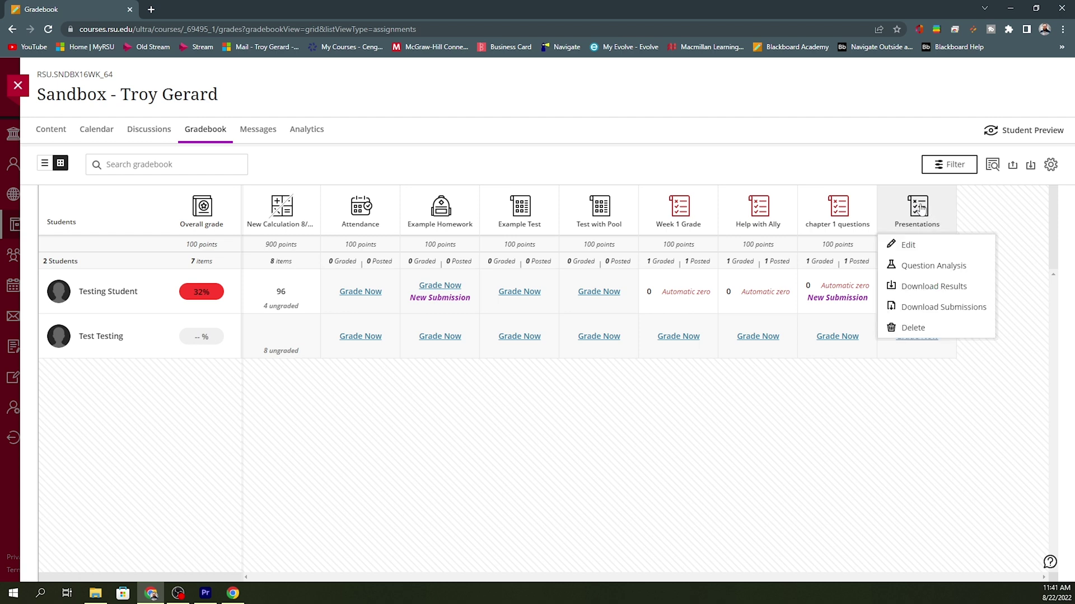
{"action": "left_click", "coordinate": [936, 315]}
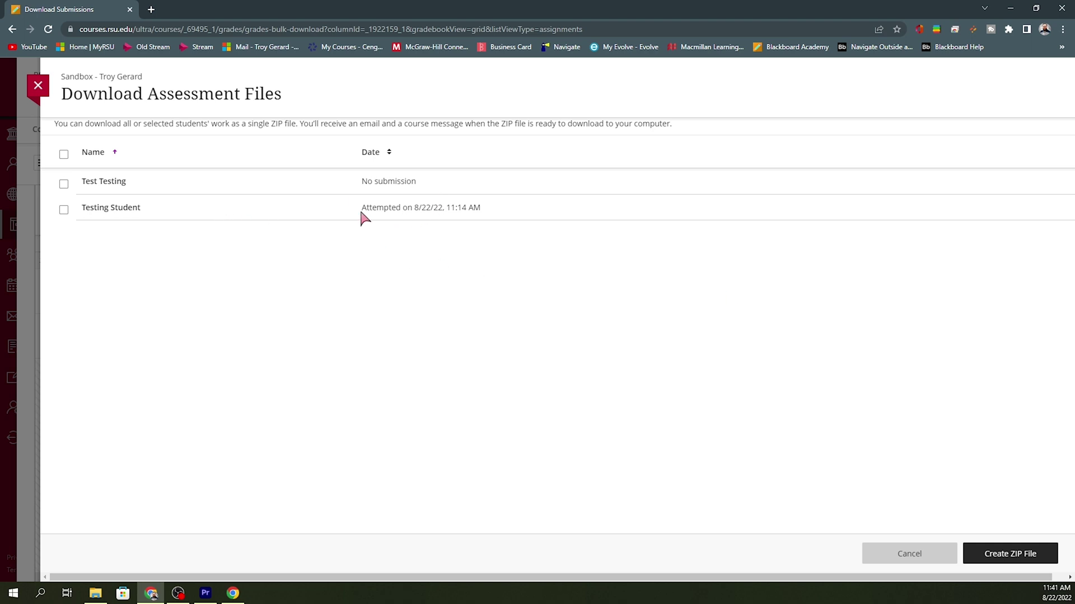
Select the test student's submission and send it as a ZIP file.
{"action": "left_click", "coordinate": [63, 211]}
{"action": "left_click", "coordinate": [996, 557]}
{"action": "left_click", "coordinate": [637, 377]}
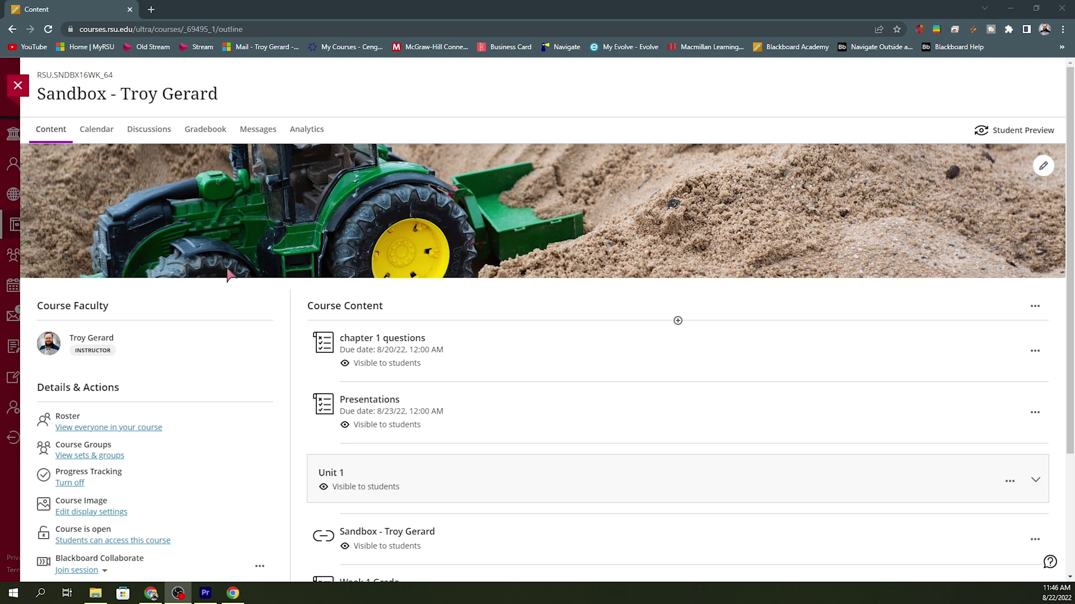
Go to the course's Discussions list to reach Example Discussion.
{"action": "left_click", "coordinate": [147, 128]}
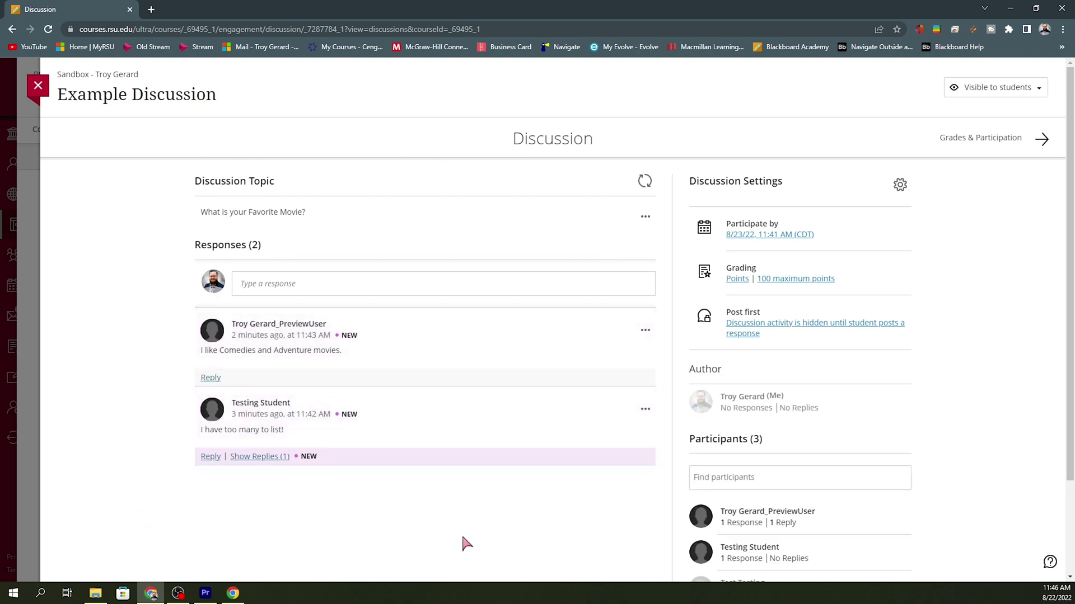
Open Example Discussion's Grades & Participation, dismiss the error, and select the preview user's posts.
{"action": "left_click", "coordinate": [986, 145]}
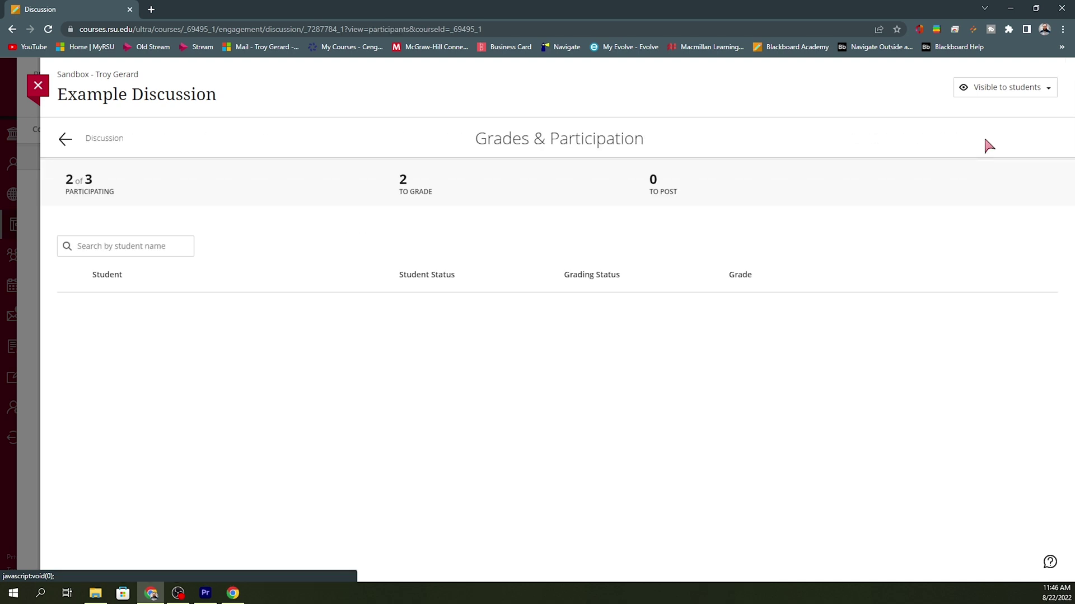
{"action": "left_click", "coordinate": [643, 216]}
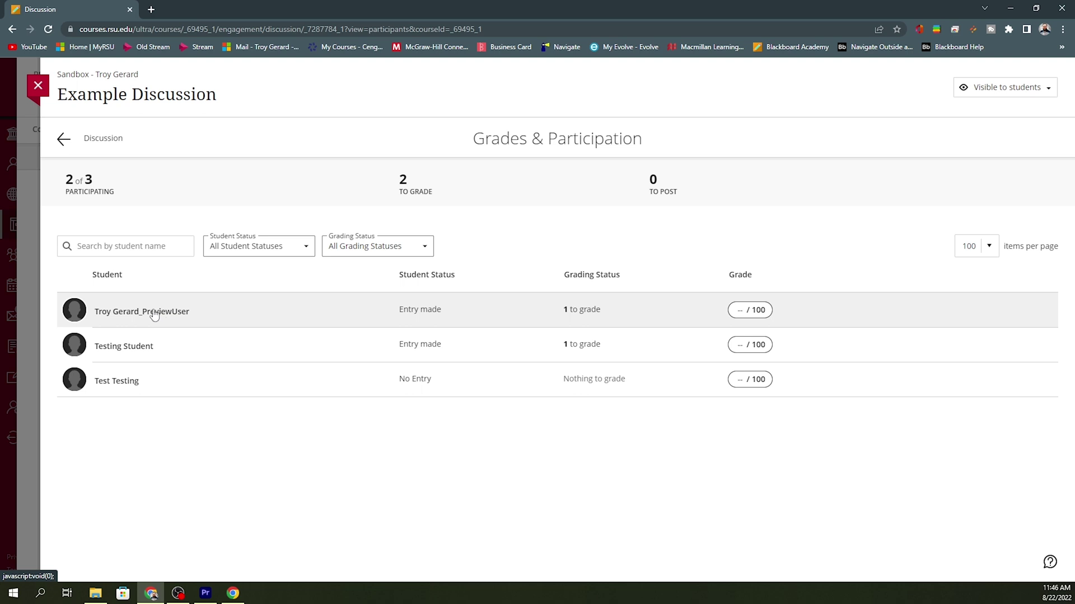
{"action": "left_click", "coordinate": [161, 318]}
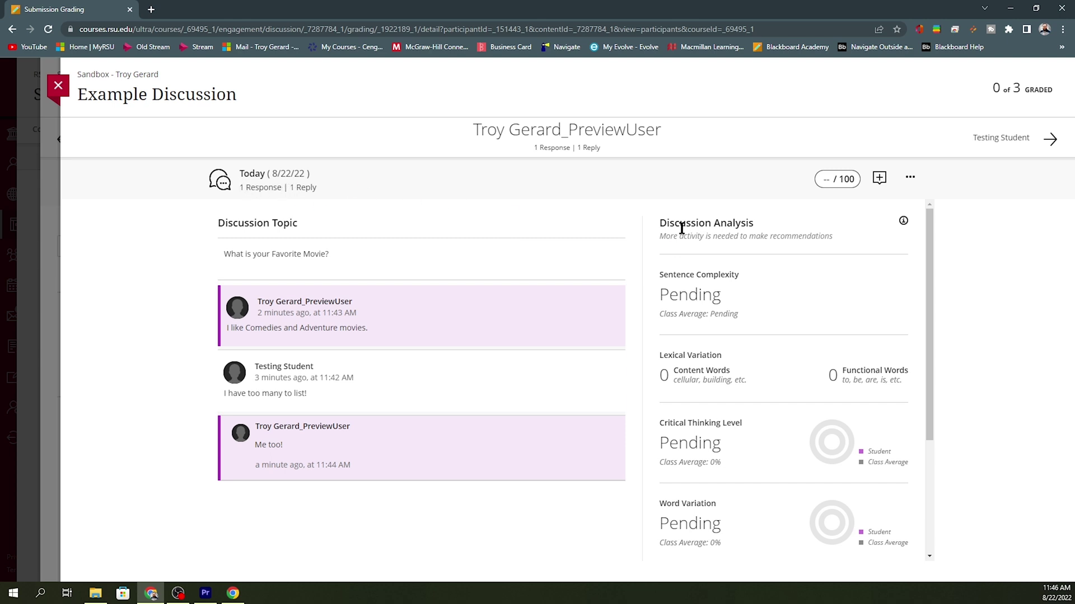
Enter 95 / 100 as the preview user's discussion grade, leaving feedback blank.
{"action": "left_click", "coordinate": [830, 178]}
{"action": "type", "text": "95"}
{"action": "key", "text": "Return"}
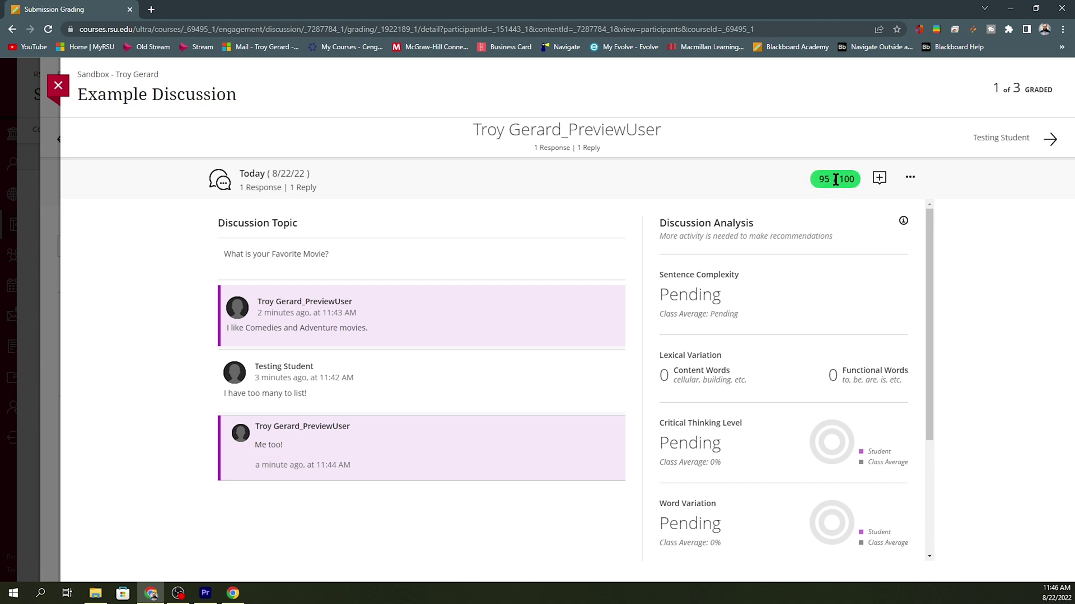
{"action": "left_click", "coordinate": [880, 179]}
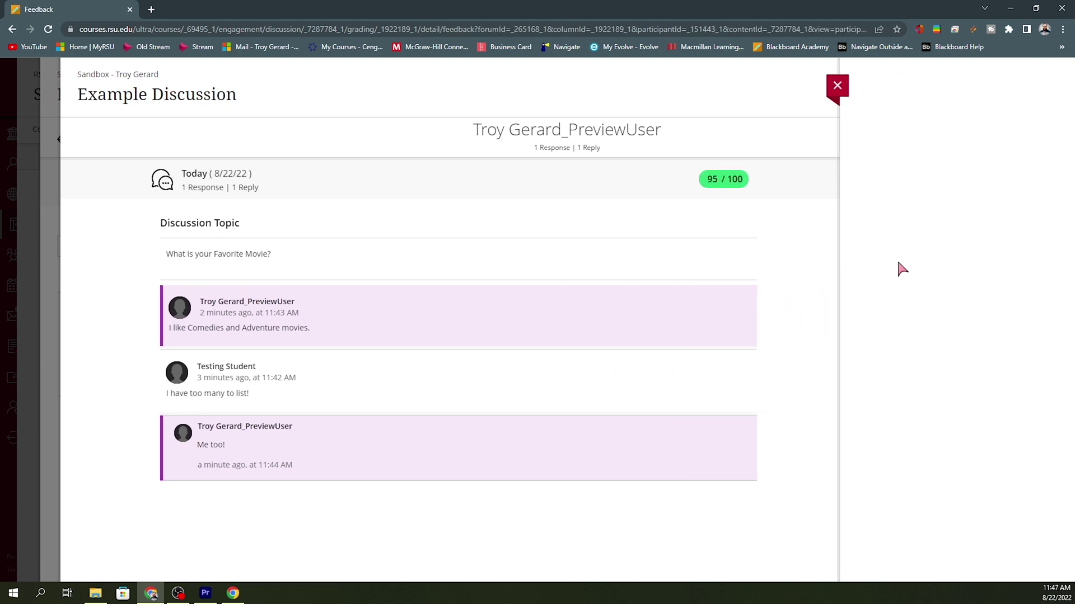
{"action": "left_click", "coordinate": [838, 86]}
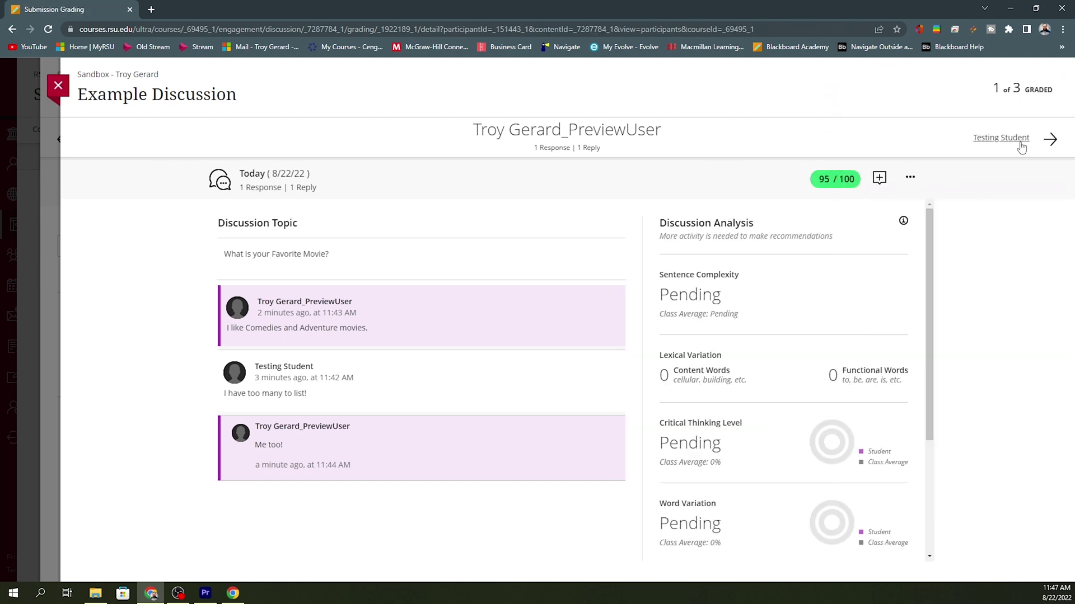
Move to the test student, reveal their reply, and grade it 75 / 100 without feedback.
{"action": "left_click", "coordinate": [1015, 140]}
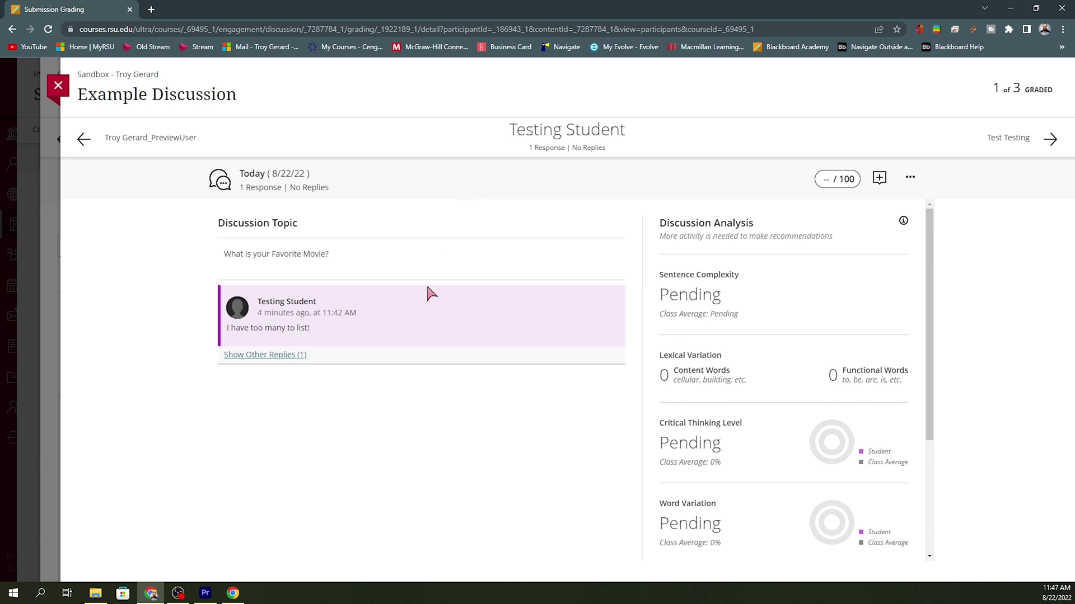
{"action": "left_click", "coordinate": [278, 355]}
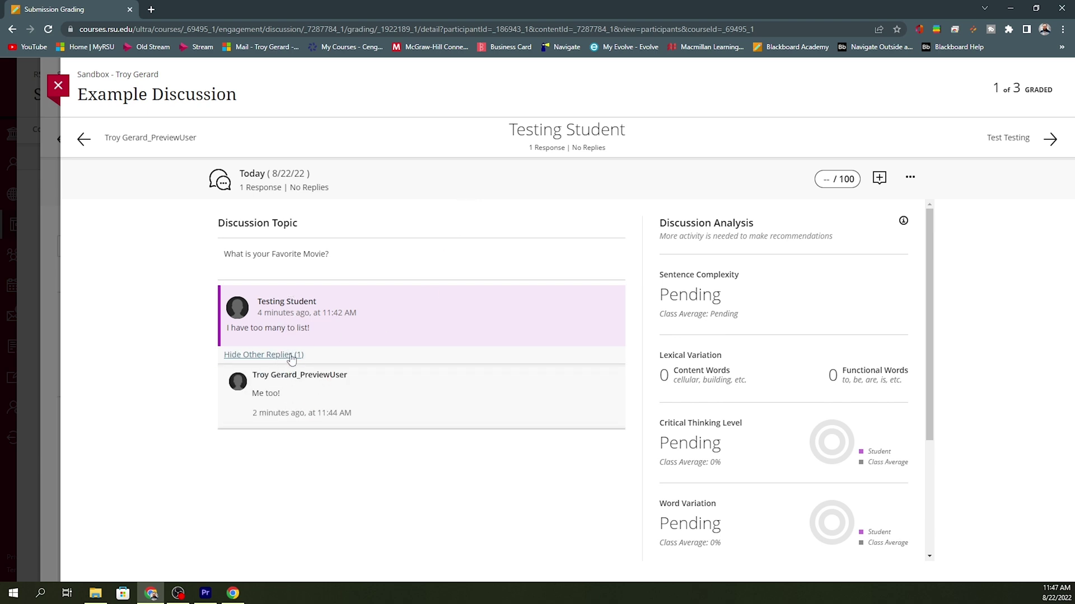
{"action": "left_click", "coordinate": [825, 180]}
{"action": "type", "text": "75"}
{"action": "left_click", "coordinate": [879, 180]}
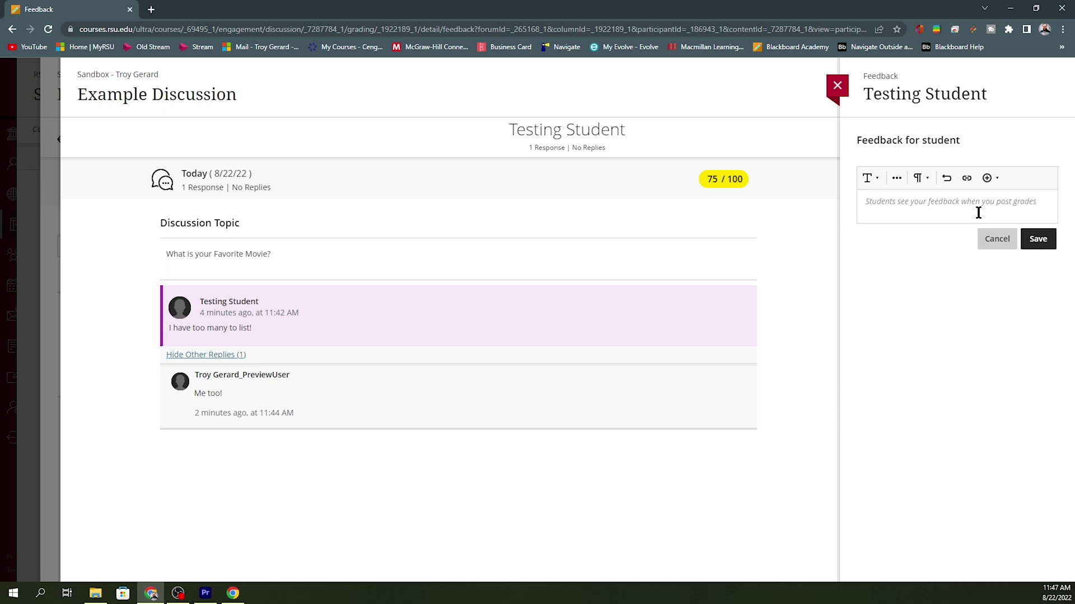
{"action": "left_click", "coordinate": [978, 213]}
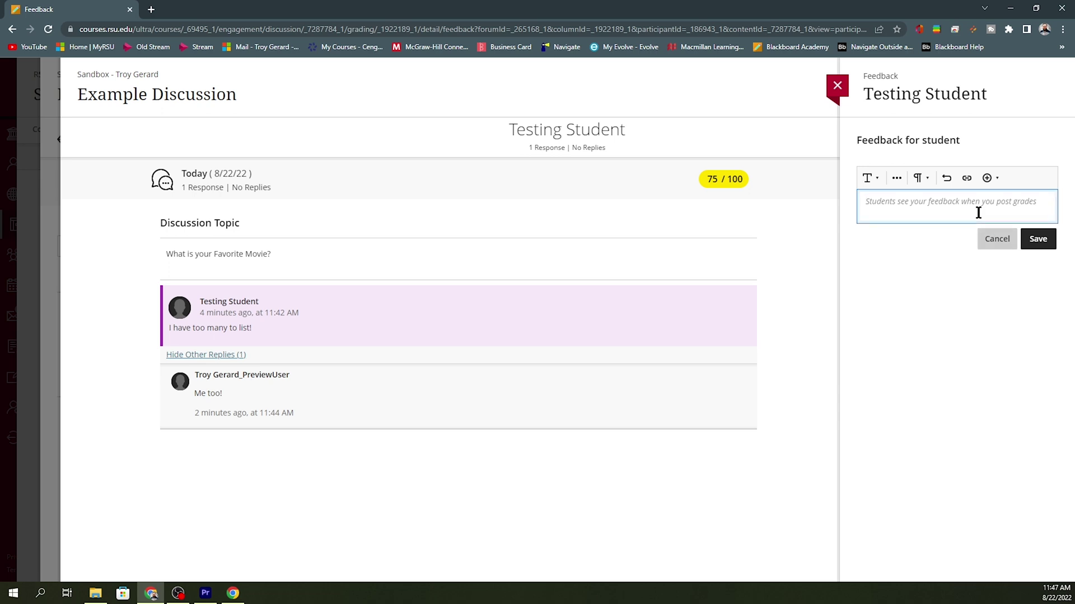
{"action": "left_click", "coordinate": [837, 85]}
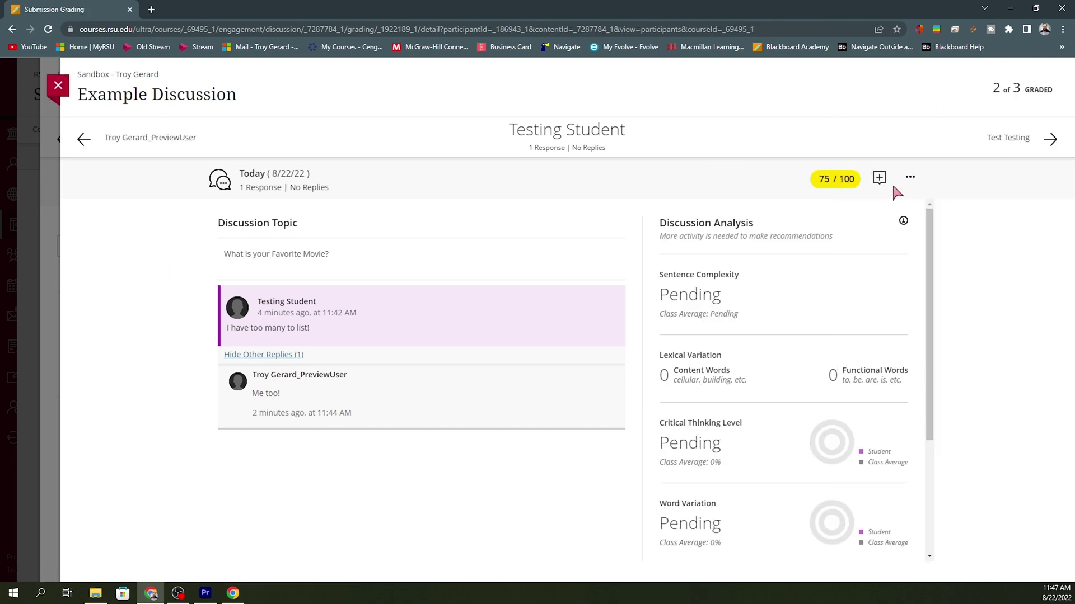